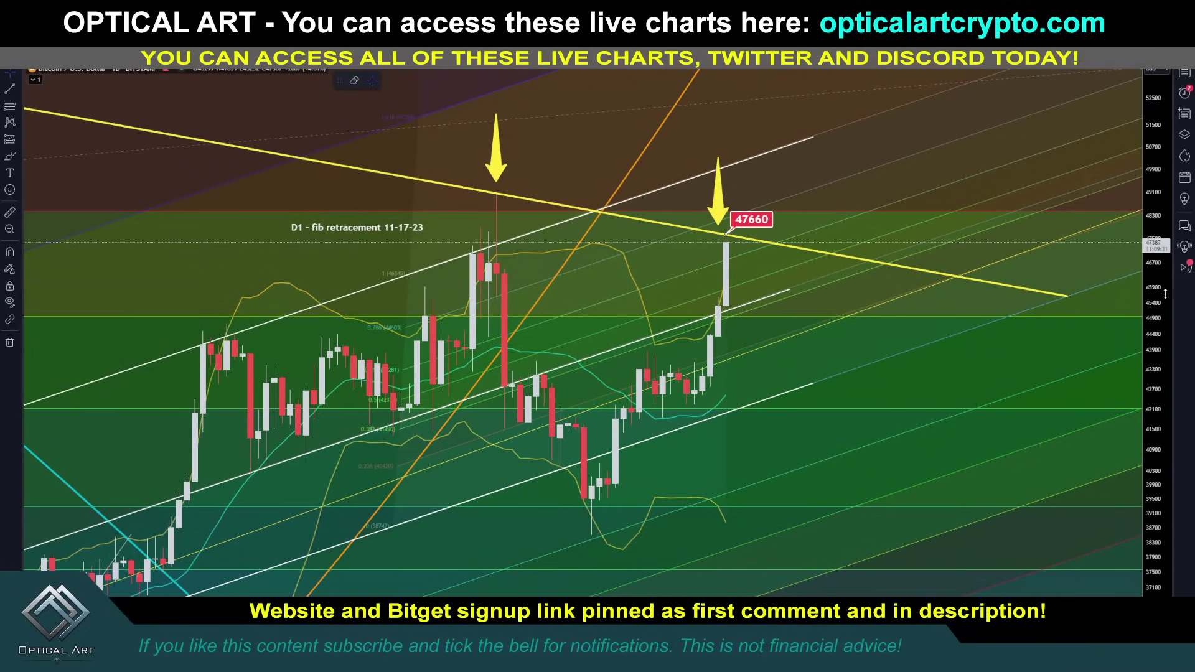
# Duplicate the 47660 price label and place the copy at 45190 on the middle ascending white channel line.
pyautogui.moveTo(1165, 293); pyautogui.dragTo(1158, 287)
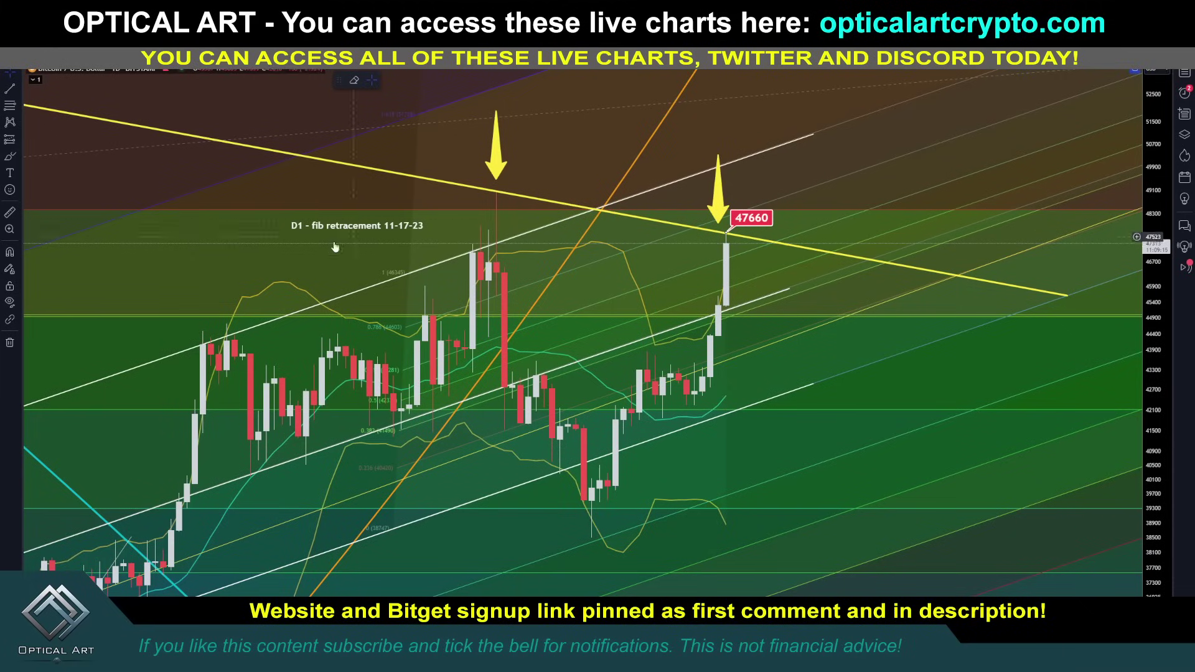
pyautogui.click(759, 219)
pyautogui.hotkey('ctrl', 'c')
pyautogui.hotkey('ctrl', 'v')
pyautogui.moveTo(755, 199); pyautogui.dragTo(753, 293)
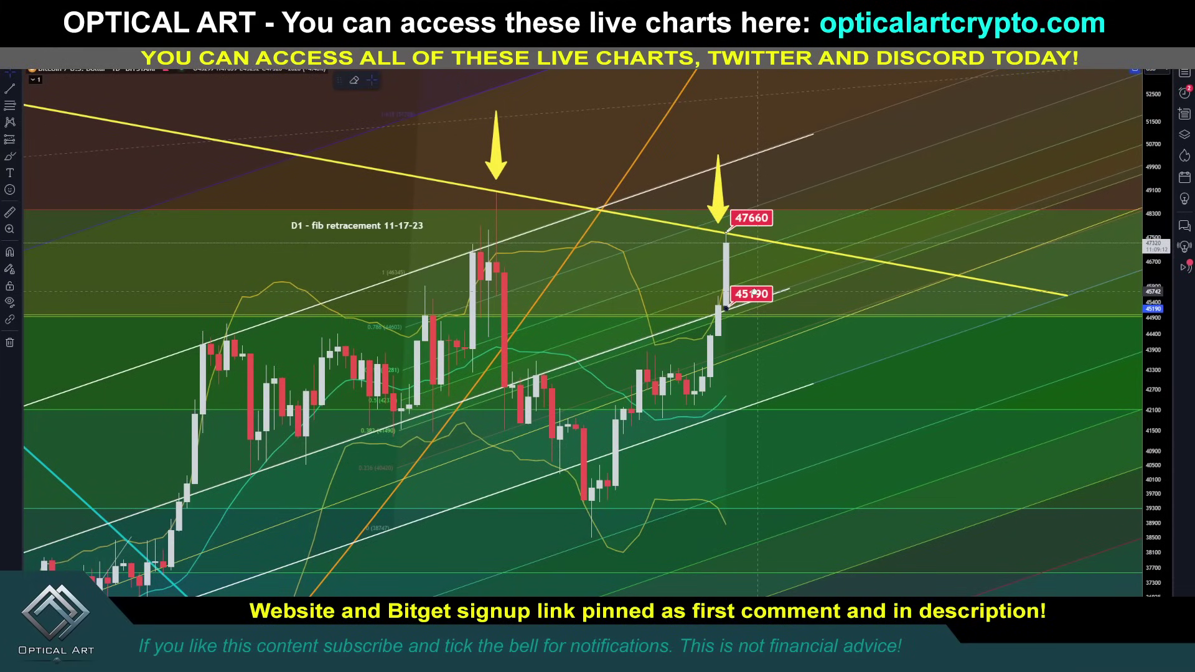
# Set the background colour of the 45190 price label to green.
pyautogui.doubleClick(755, 295)
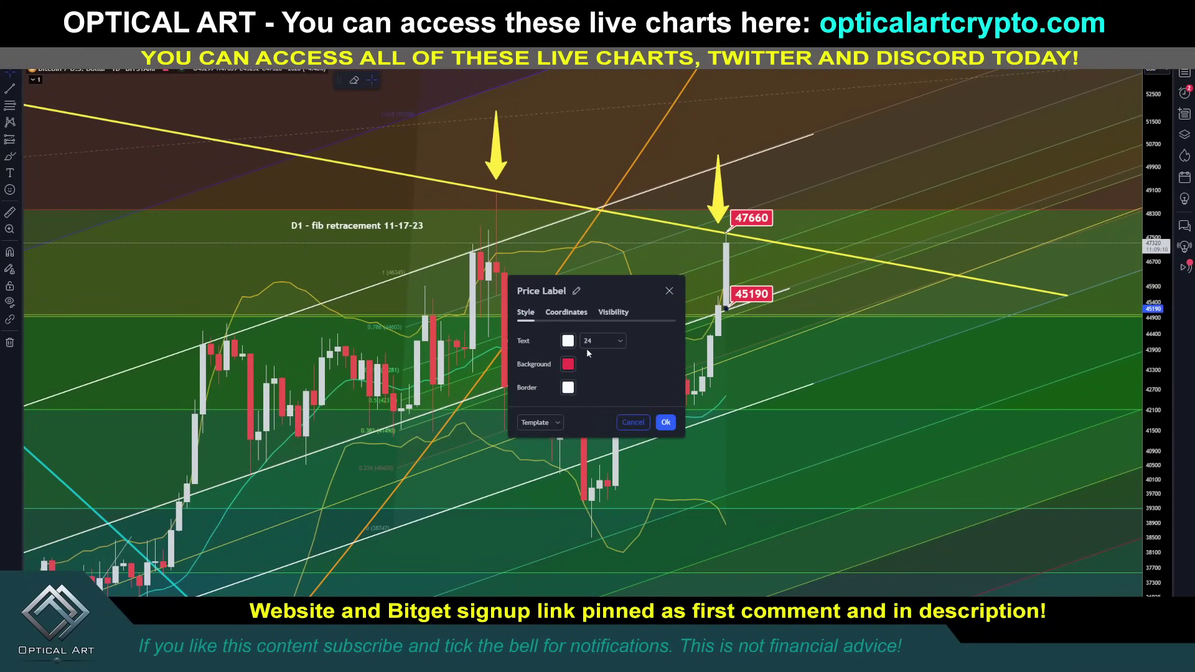
pyautogui.click(567, 364)
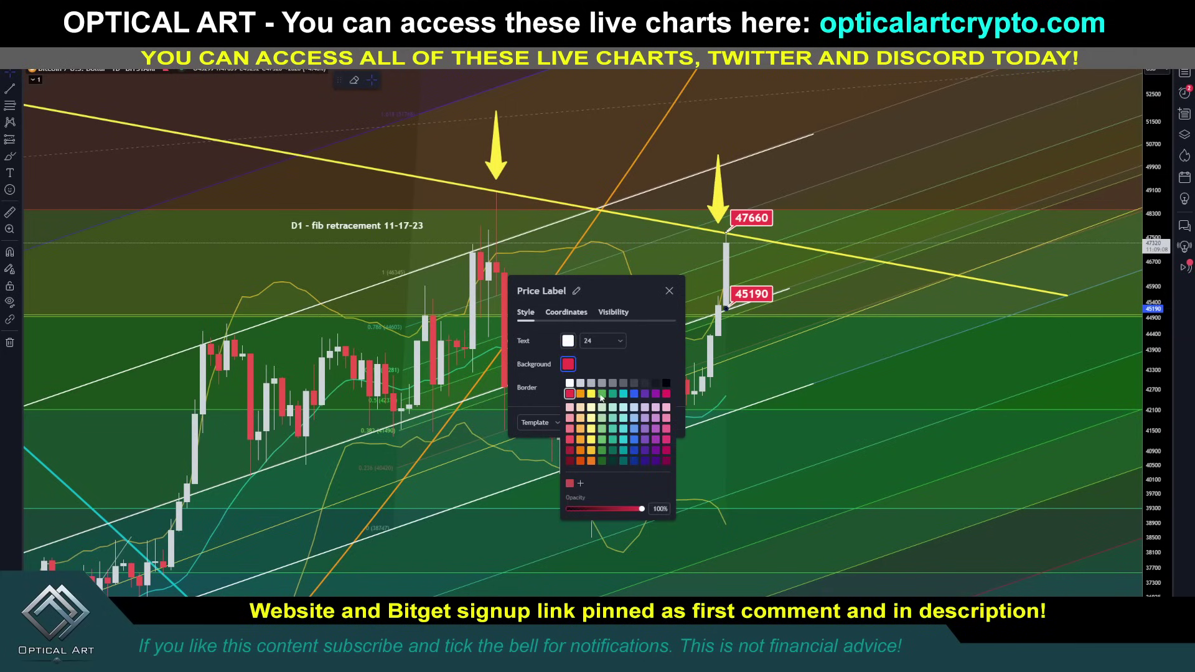
pyautogui.click(602, 394)
pyautogui.click(669, 291)
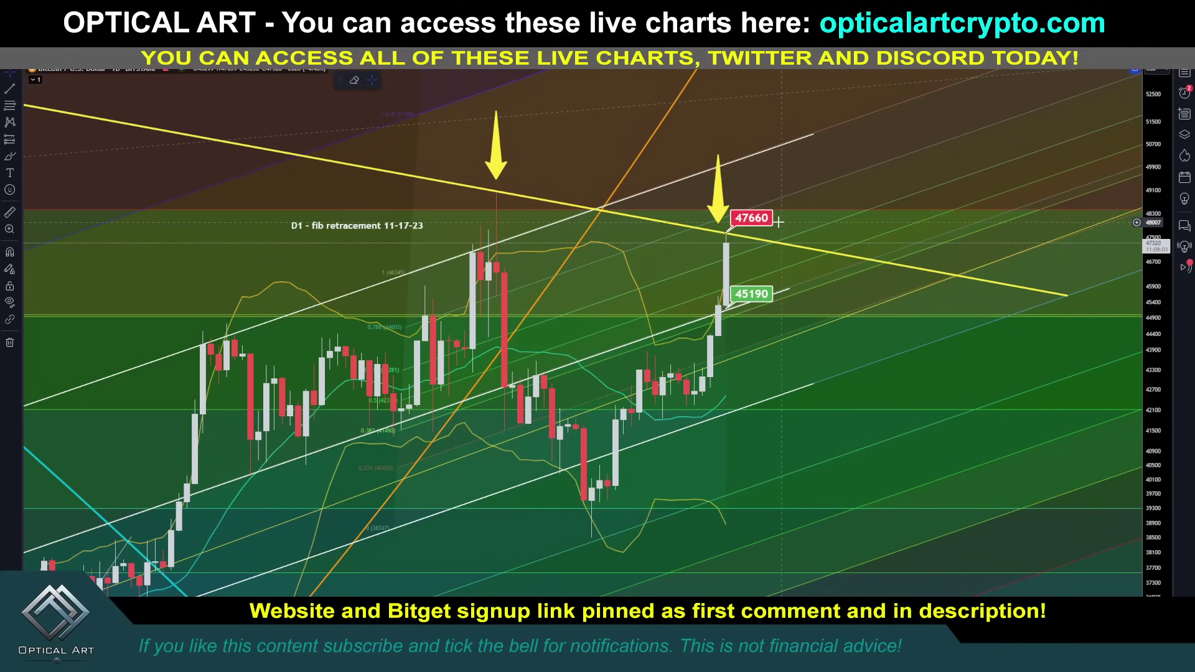
pyautogui.moveTo(787, 225); pyautogui.dragTo(838, 196)
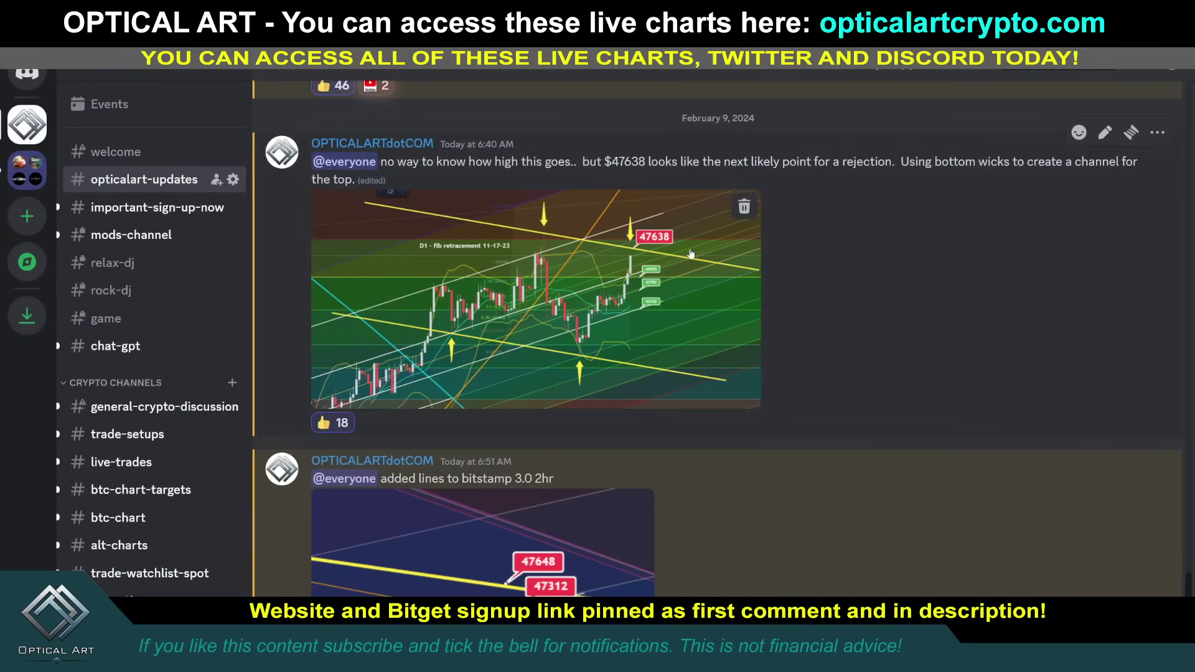
# Switch to Discord and review the February 9 chart posts in the opticalart-updates channel.
pyautogui.scroll(1, 832, 316)
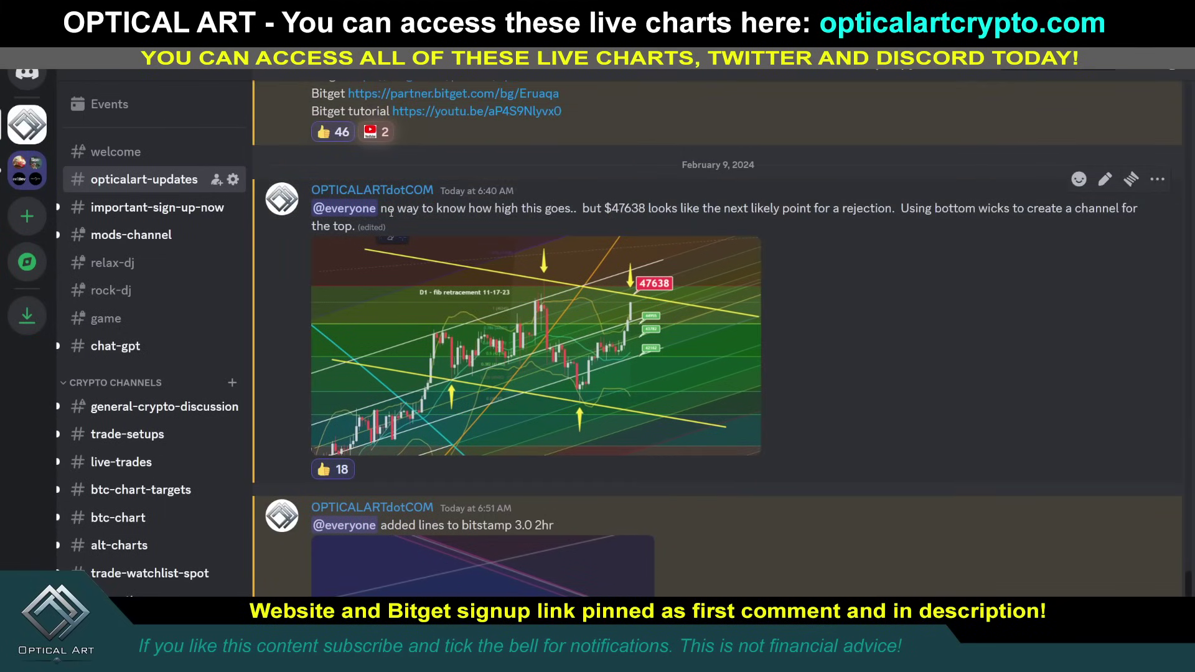
pyautogui.moveTo(435, 208); pyautogui.dragTo(584, 212)
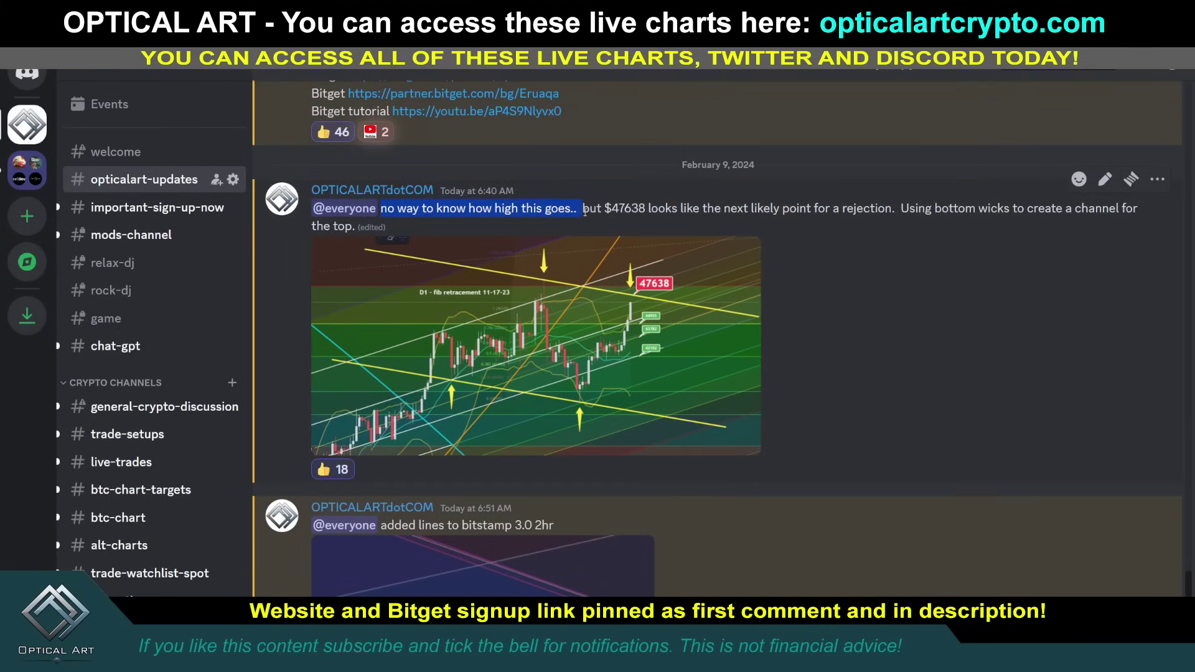
pyautogui.moveTo(661, 214); pyautogui.dragTo(443, 209)
pyautogui.click(890, 320)
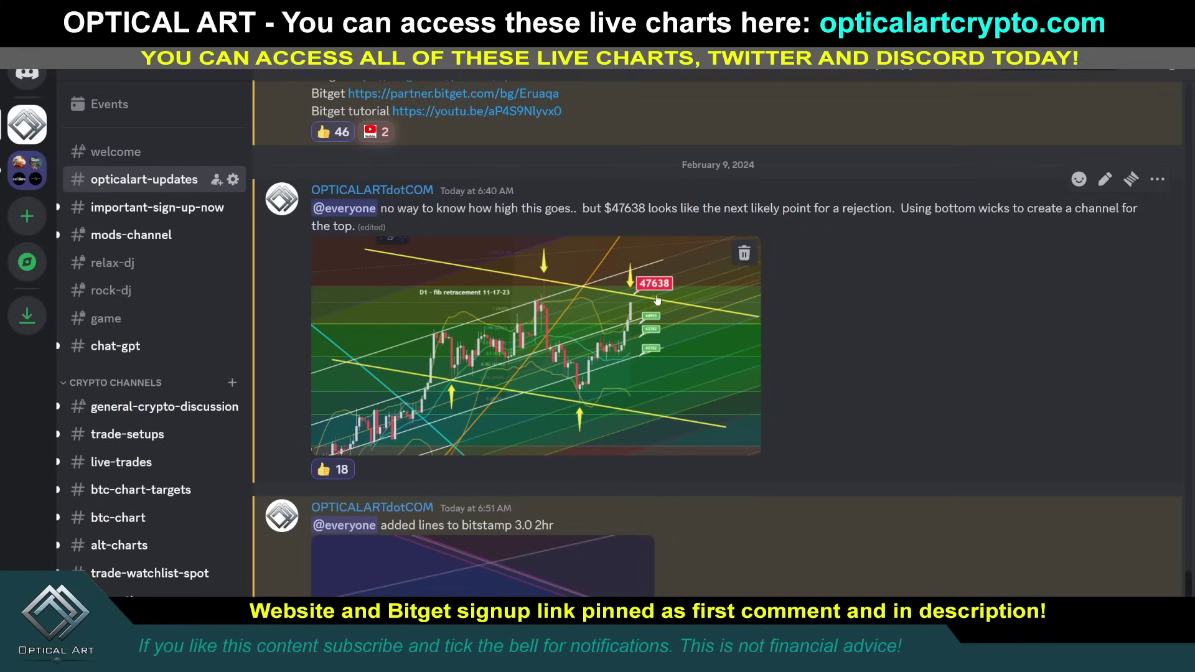
pyautogui.scroll(-6, 716, 342)
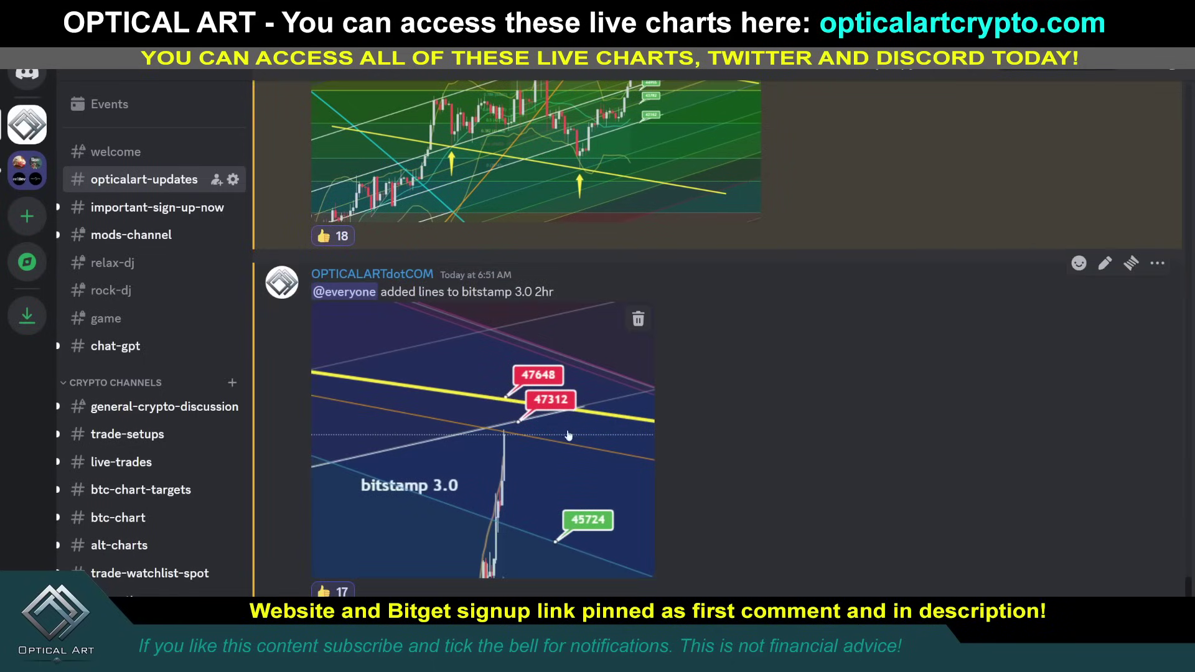
pyautogui.scroll(-3, 565, 423)
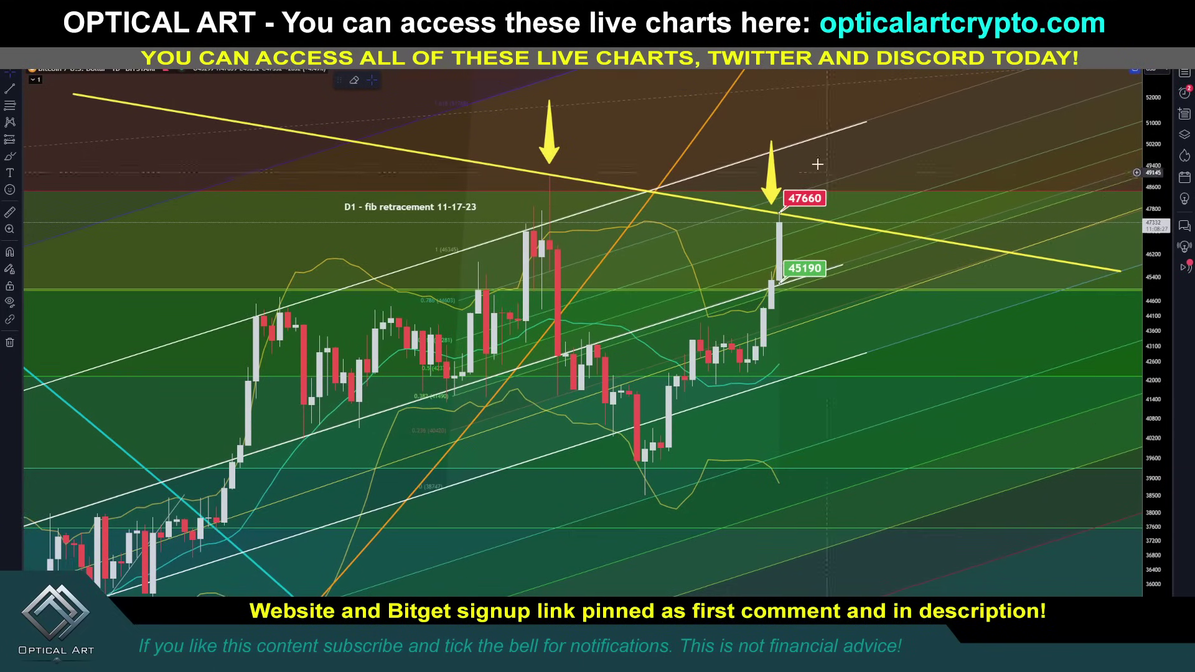
# On the D1 chart, place yellow upward arrows beneath the low wicks of the two major dips.
pyautogui.moveTo(788, 120); pyautogui.dragTo(780, 87)
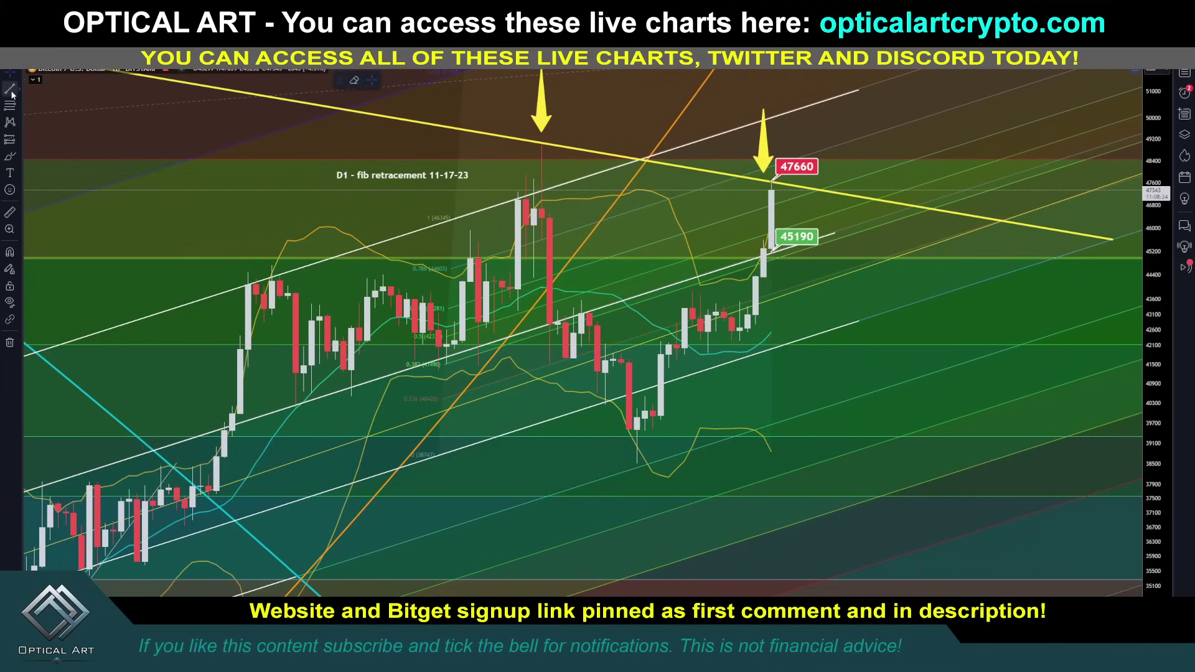
pyautogui.click(18, 179)
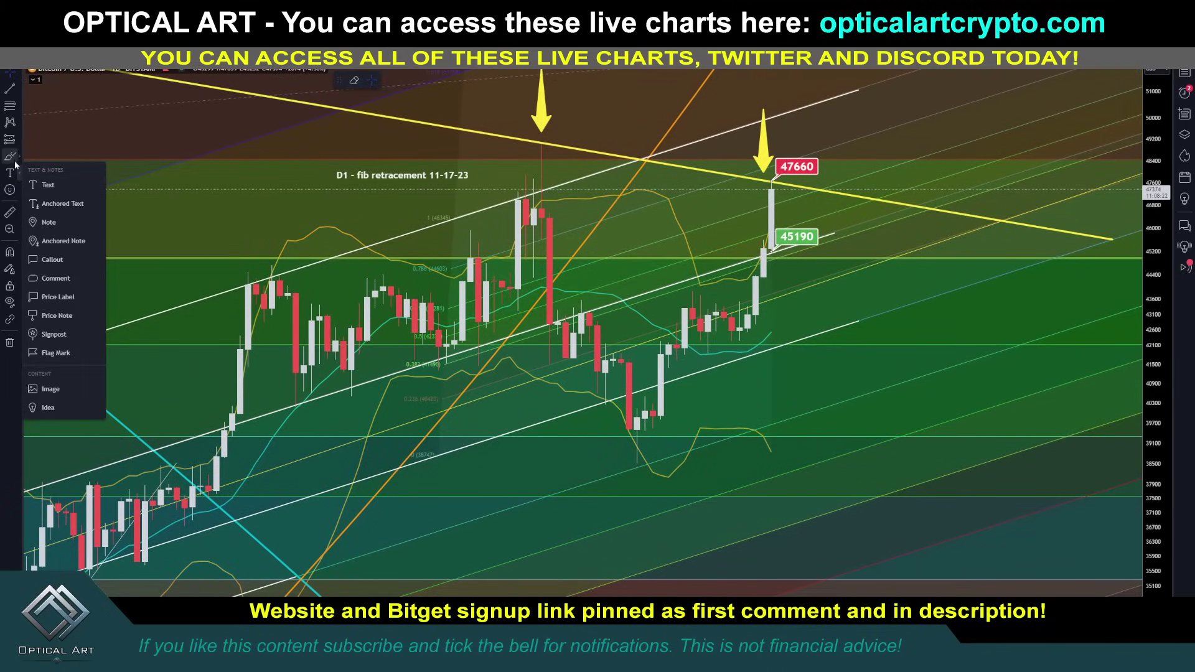
pyautogui.click(18, 156)
pyautogui.click(62, 221)
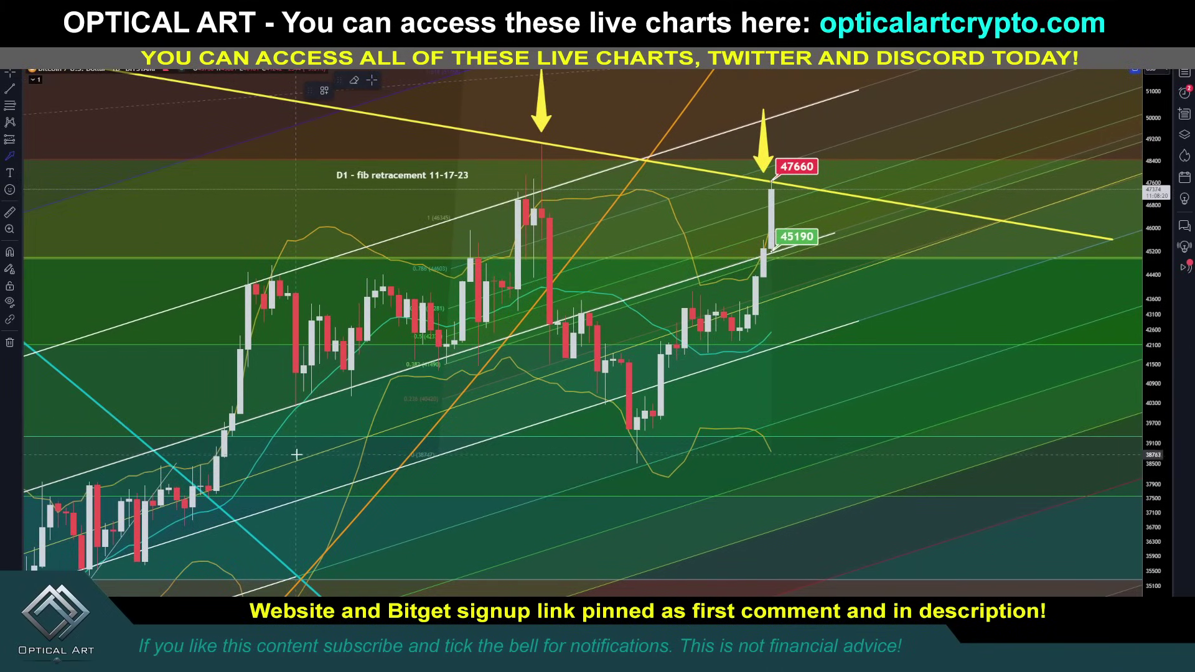
pyautogui.moveTo(295, 466)
pyautogui.mouseDown()
pyautogui.moveTo(298, 414)
pyautogui.moveTo(630, 474)
pyautogui.moveTo(637, 492)
pyautogui.mouseUp()
# Draw a descending yellow trend line along the two marked low wicks and extend its starting end further back.
pyautogui.click(10, 89)
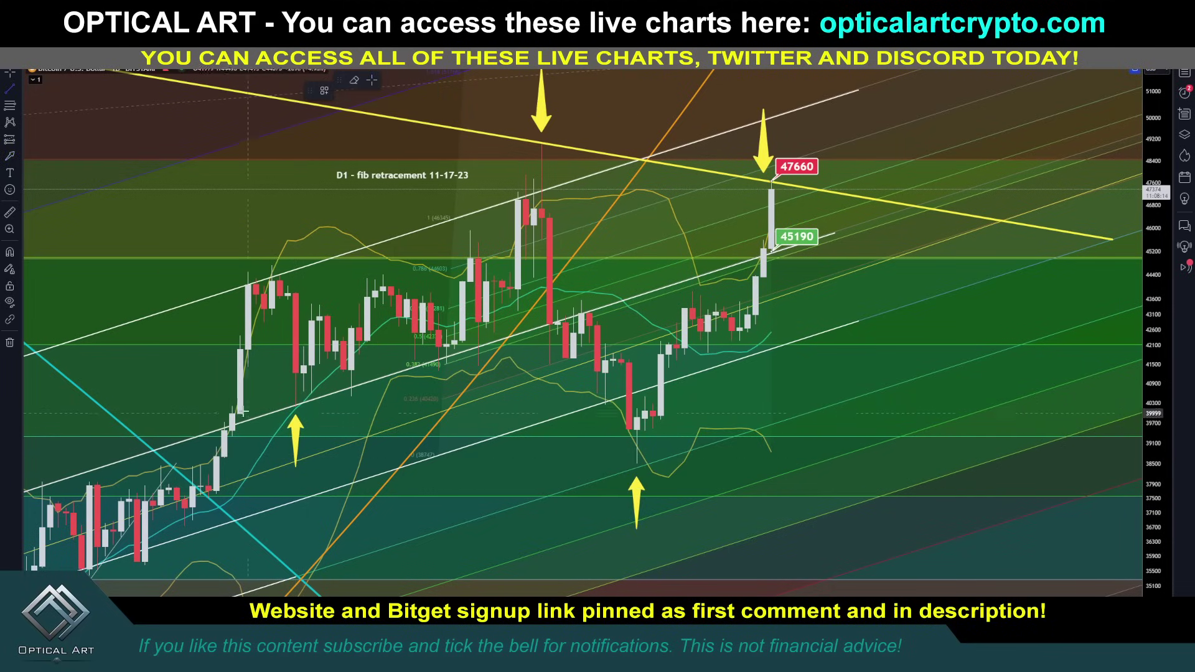
pyautogui.moveTo(200, 396); pyautogui.dragTo(922, 509)
pyautogui.moveTo(200, 398); pyautogui.dragTo(128, 383)
pyautogui.moveTo(809, 376); pyautogui.dragTo(807, 403)
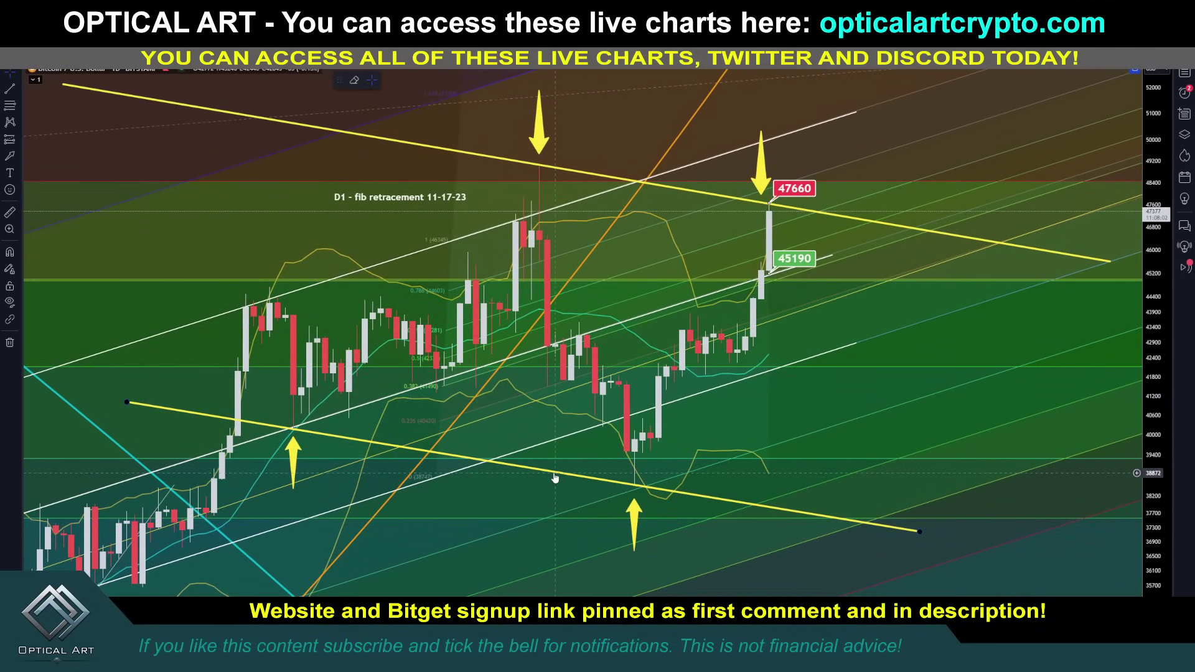
pyautogui.click(636, 510)
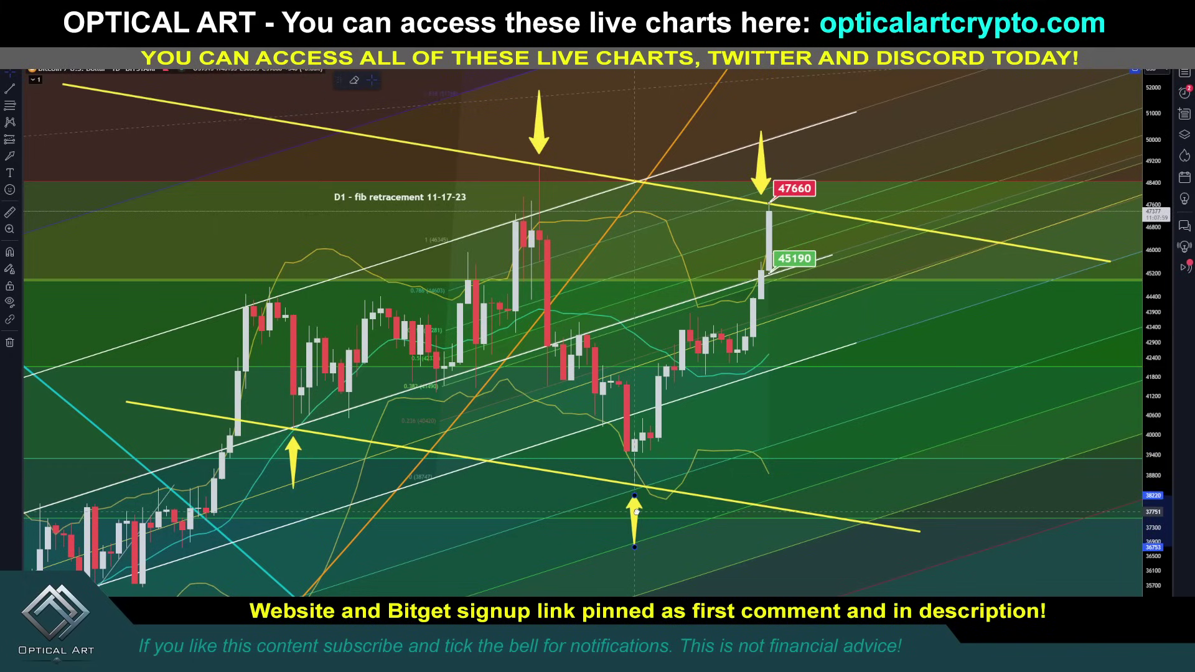
# Clone the lower yellow trend line, lay the copy over the upper trend line to compare slopes, and delete the copy.
pyautogui.click(608, 483)
pyautogui.rightClick(608, 483)
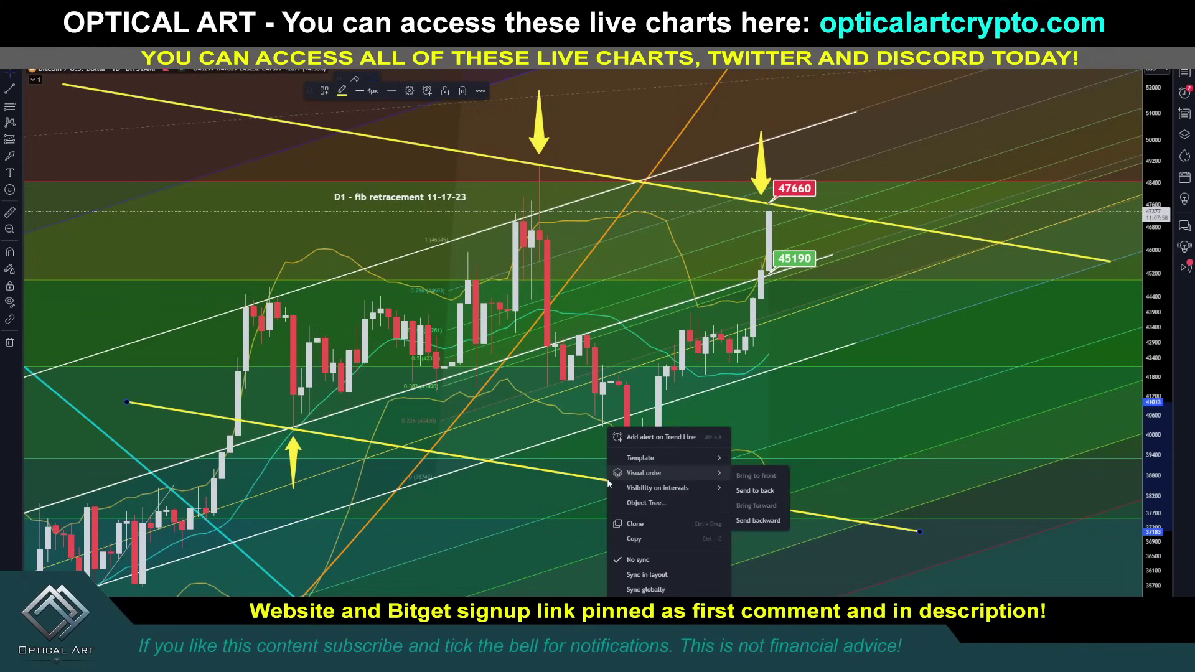
pyautogui.click(651, 526)
pyautogui.moveTo(565, 459); pyautogui.dragTo(619, 179)
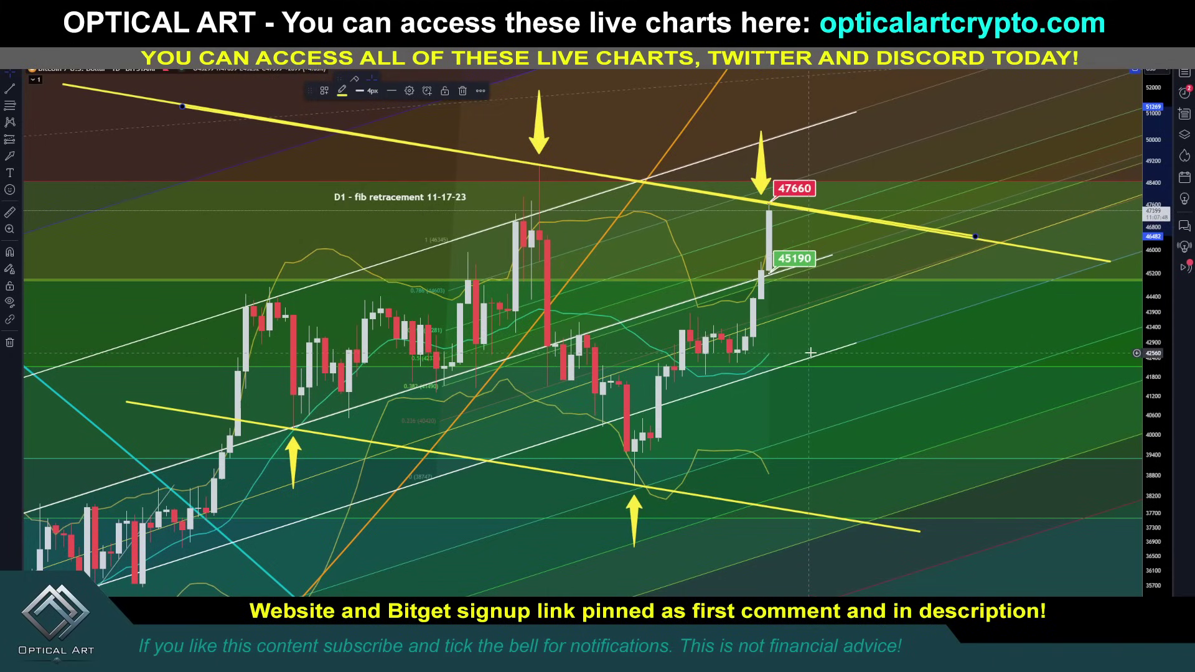
pyautogui.press('Delete')
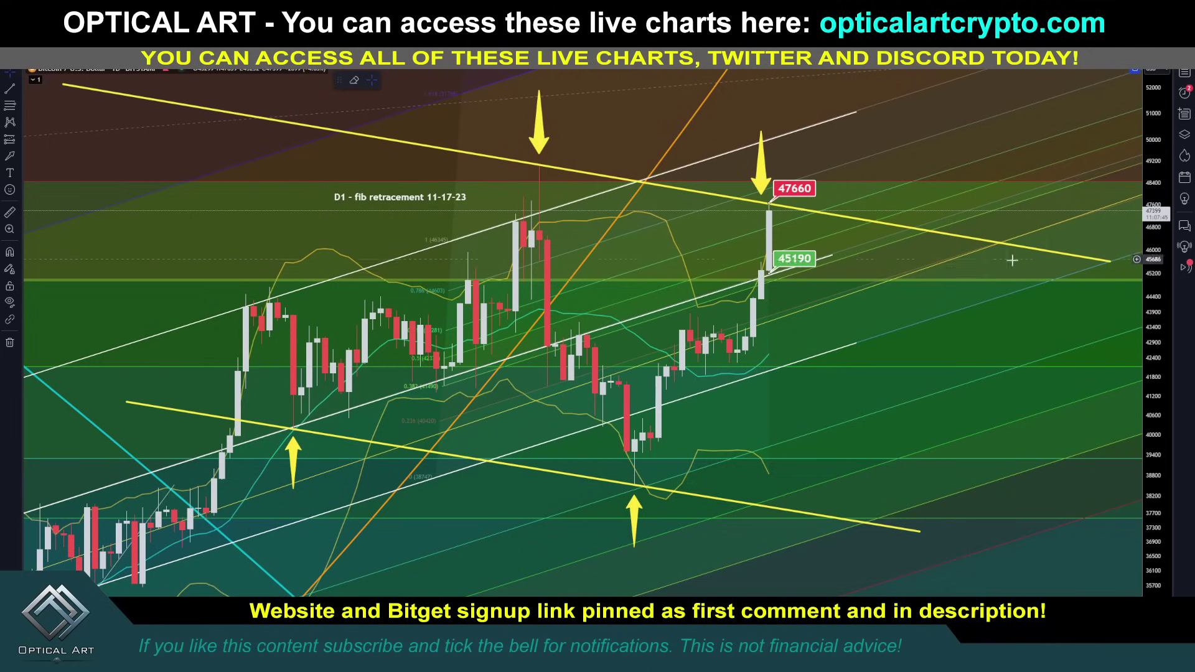
# Duplicate the 47660 price label and place the copy at 48442 on the boundary between the green and red zones.
pyautogui.moveTo(1154, 285); pyautogui.dragTo(1155, 273)
pyautogui.moveTo(789, 149); pyautogui.dragTo(765, 170)
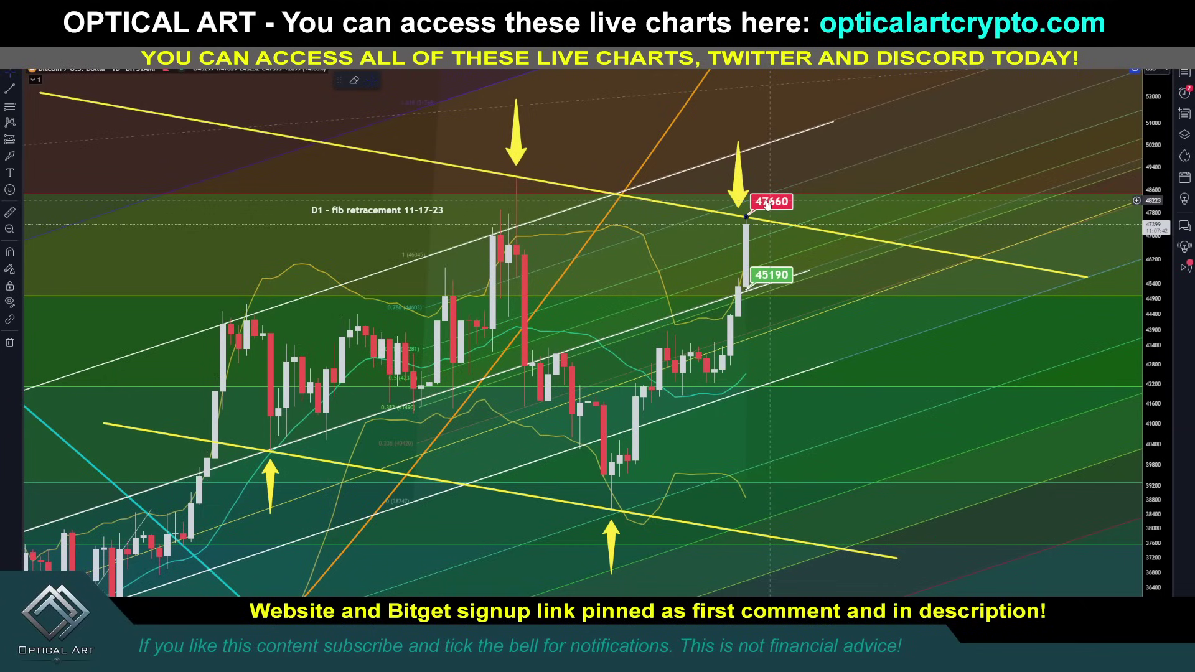
pyautogui.moveTo(768, 203)
pyautogui.mouseDown()
pyautogui.moveTo(775, 180)
pyautogui.moveTo(650, 213)
pyautogui.moveTo(473, 287)
pyautogui.moveTo(619, 233)
pyautogui.moveTo(643, 164)
pyautogui.moveTo(501, 178)
pyautogui.moveTo(765, 174)
pyautogui.moveTo(503, 172)
pyautogui.moveTo(779, 178)
pyautogui.mouseUp()
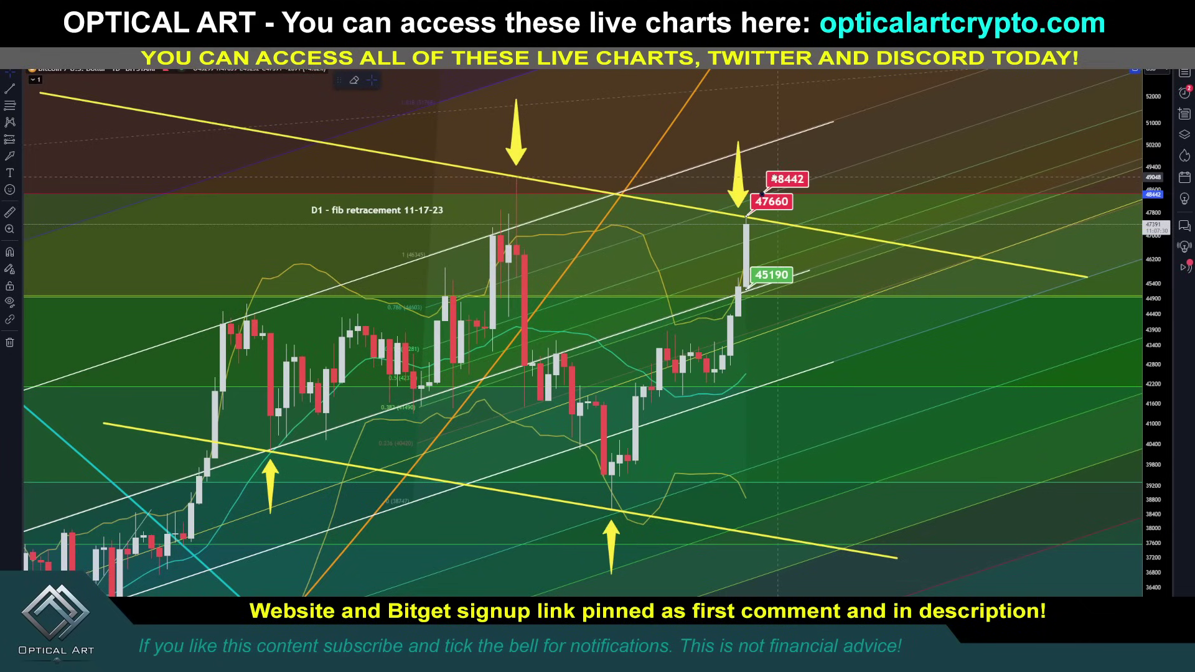
pyautogui.moveTo(1153, 283); pyautogui.dragTo(1153, 142)
pyautogui.moveTo(802, 101); pyautogui.dragTo(804, 159)
pyautogui.click(784, 192)
pyautogui.moveTo(784, 193); pyautogui.dragTo(817, 103)
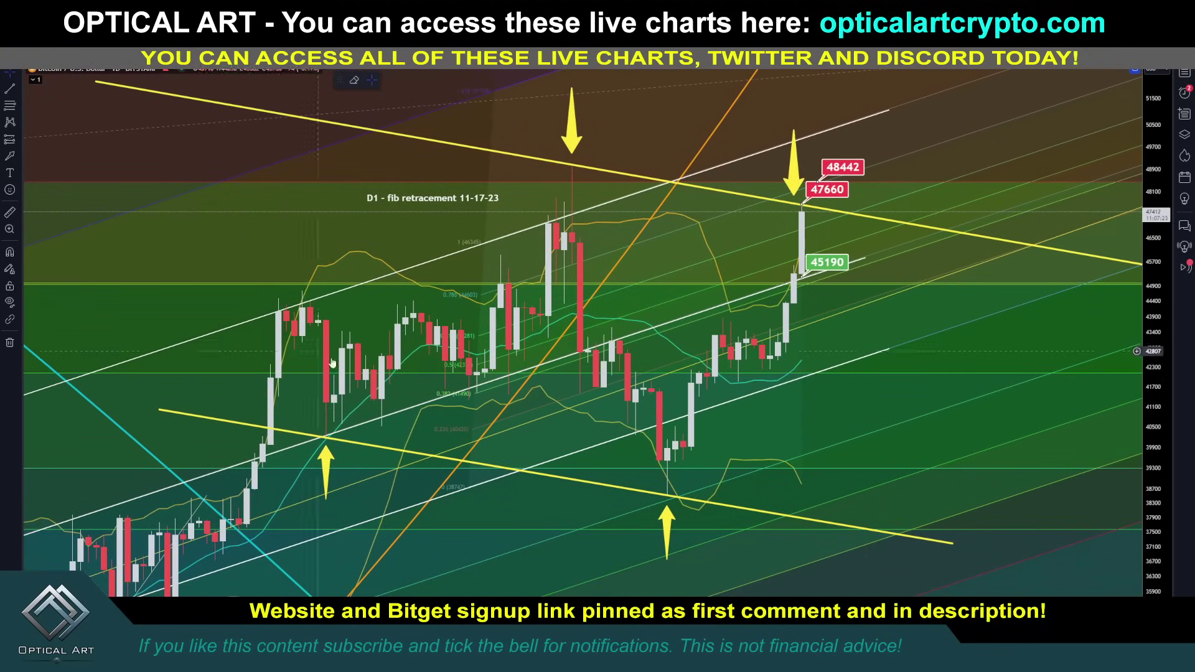
# Brush white circles and a swing path over the channel's earlier touches, the latest breakout candle and the upper channel line target.
pyautogui.click(19, 160)
pyautogui.click(62, 179)
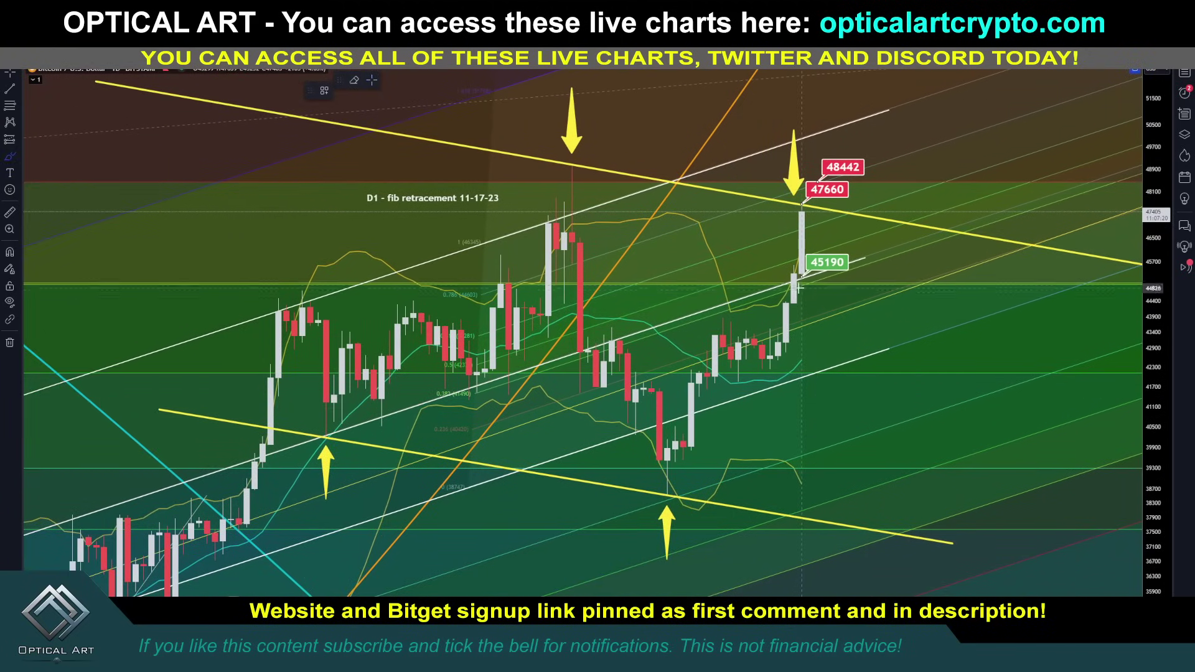
pyautogui.moveTo(787, 280); pyautogui.dragTo(789, 278)
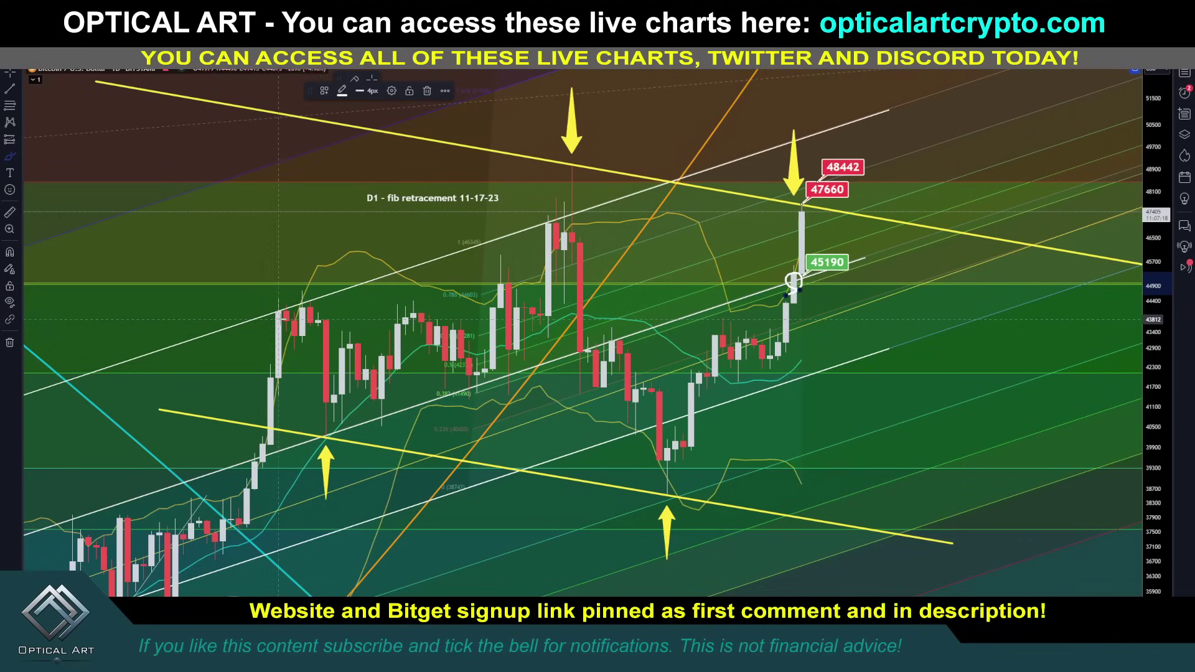
pyautogui.moveTo(270, 316)
pyautogui.mouseDown()
pyautogui.moveTo(311, 315)
pyautogui.moveTo(383, 414)
pyautogui.moveTo(517, 262)
pyautogui.moveTo(572, 294)
pyautogui.moveTo(593, 341)
pyautogui.moveTo(620, 344)
pyautogui.mouseUp()
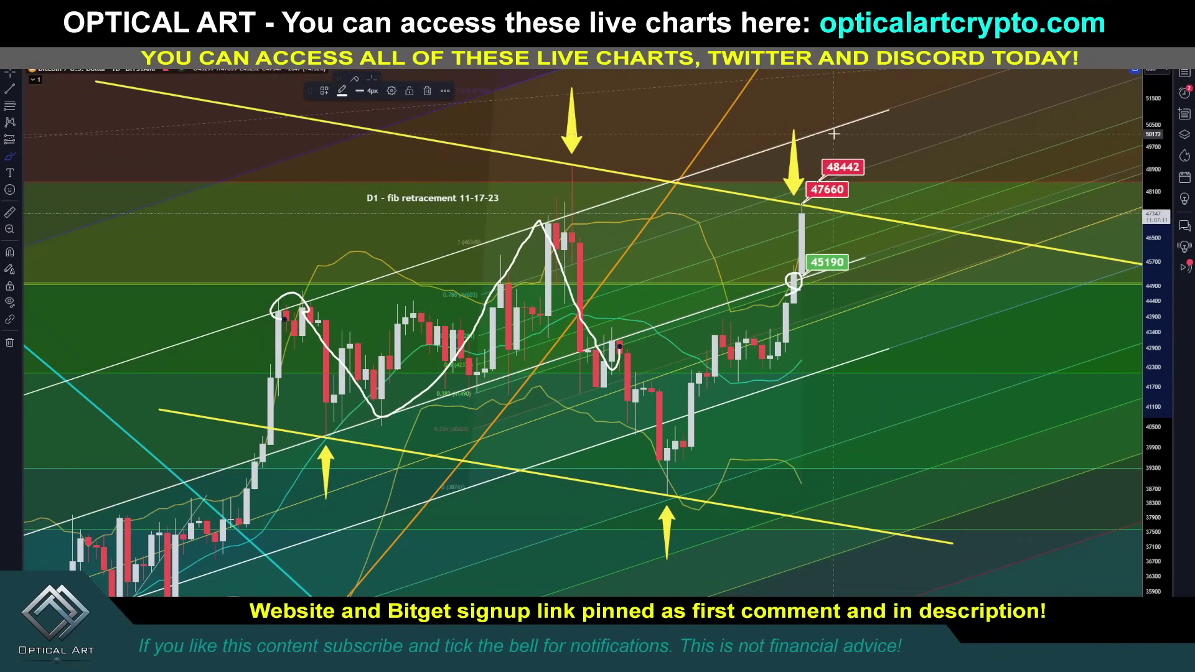
pyautogui.moveTo(825, 131)
pyautogui.mouseDown()
pyautogui.moveTo(830, 119)
pyautogui.moveTo(840, 132)
pyautogui.mouseUp()
# Duplicate the 48442 price label and place the copy at 50364 on the upper white channel line.
pyautogui.click(10, 74)
pyautogui.click(837, 173)
pyautogui.moveTo(838, 173); pyautogui.dragTo(803, 105)
# Fine-tune the position of the yellow upward arrow beneath the second low wick.
pyautogui.click(675, 503)
pyautogui.moveTo(669, 504); pyautogui.dragTo(667, 497)
pyautogui.click(715, 484)
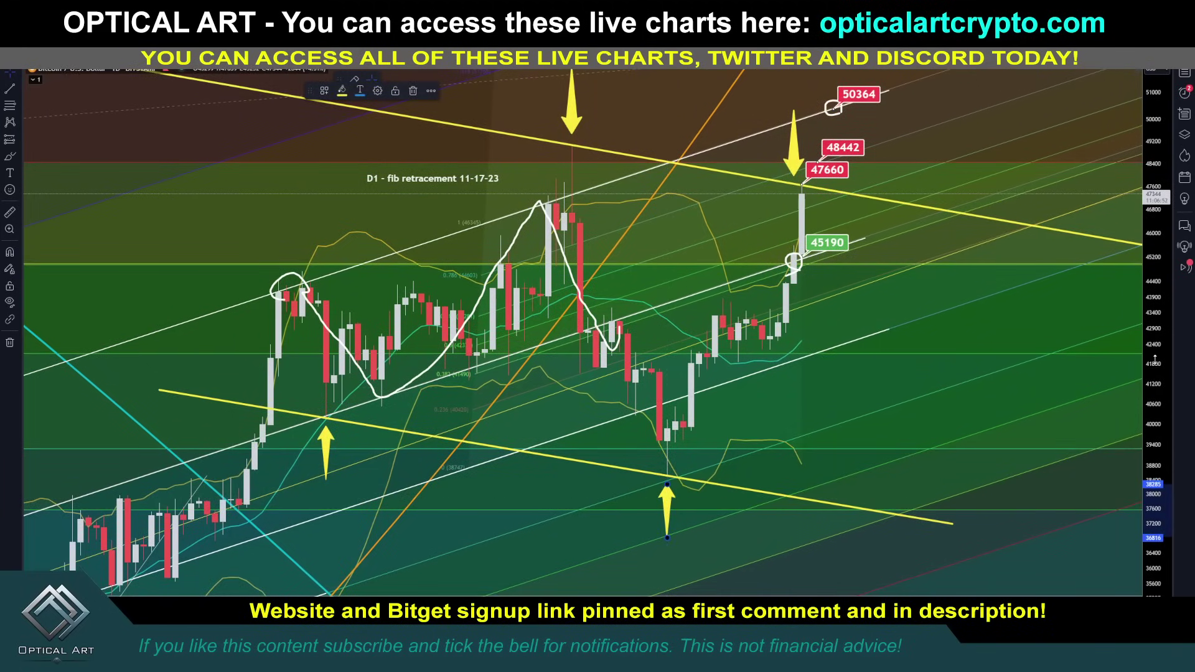
# Move the green price label along the middle white channel line to 45419.
pyautogui.moveTo(1154, 359); pyautogui.dragTo(1154, 349)
pyautogui.moveTo(768, 200); pyautogui.dragTo(742, 263)
pyautogui.moveTo(1153, 383); pyautogui.dragTo(1141, 353)
pyautogui.moveTo(793, 302); pyautogui.dragTo(817, 293)
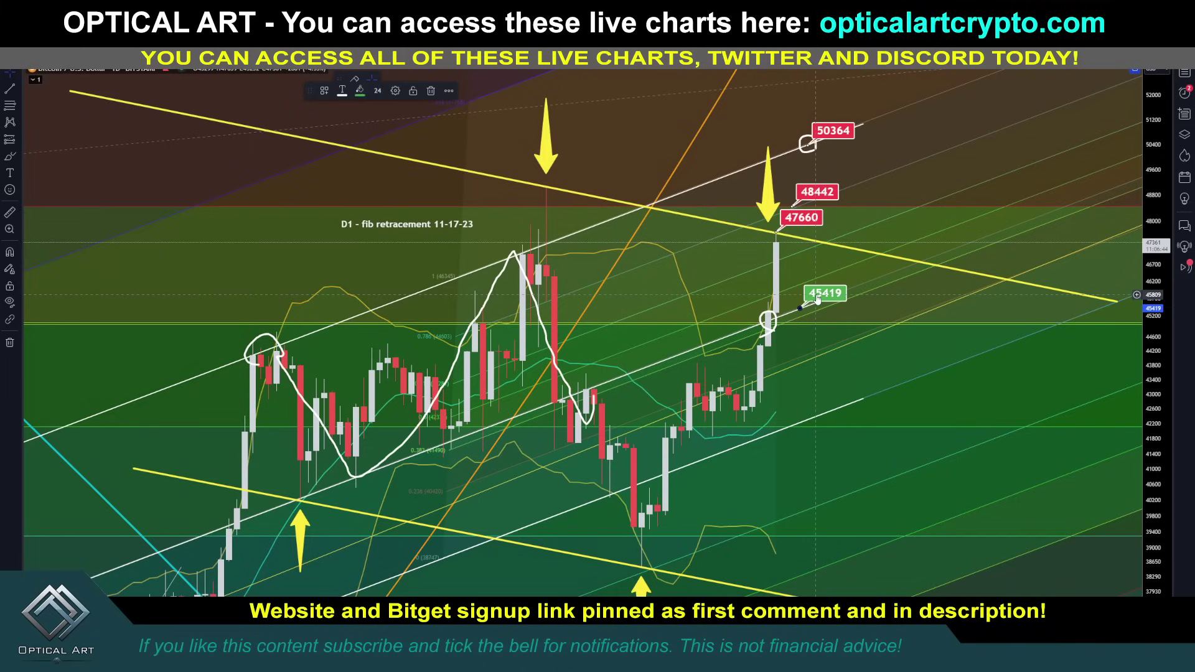
# Duplicate the green 45419 price label and place the copy at 44989 on the horizontal green-yellow line.
pyautogui.hotkey('ctrl', 'c')
pyautogui.hotkey('ctrl', 'v')
pyautogui.moveTo(815, 278); pyautogui.dragTo(830, 312)
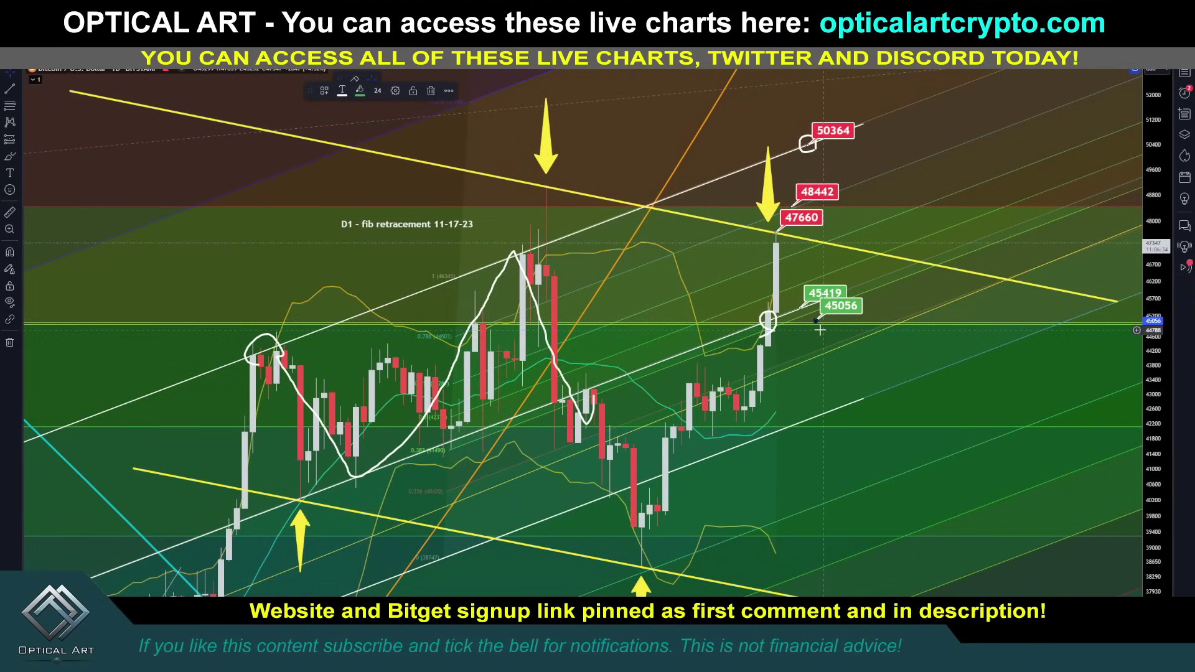
pyautogui.moveTo(826, 308); pyautogui.dragTo(826, 310)
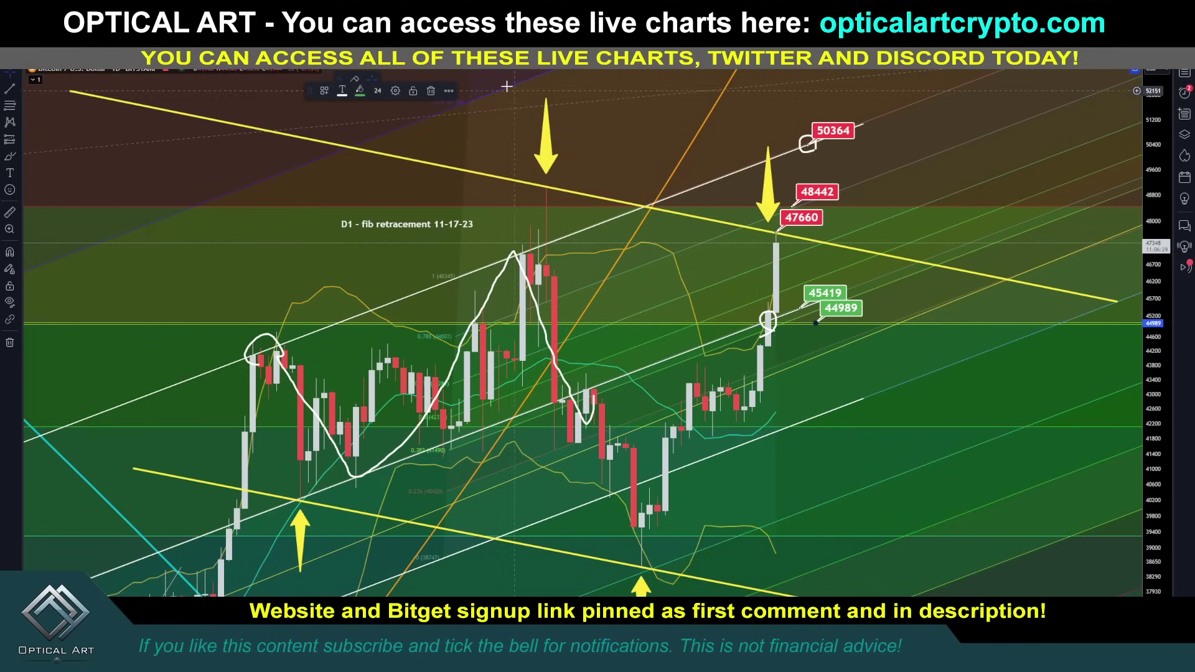
# On the bitstamp 3.0 1day chart, duplicate the 47655 price label onto the red line at 48669 and the thin white line at 49679.
pyautogui.hotkey('ctrl', 'Tab')
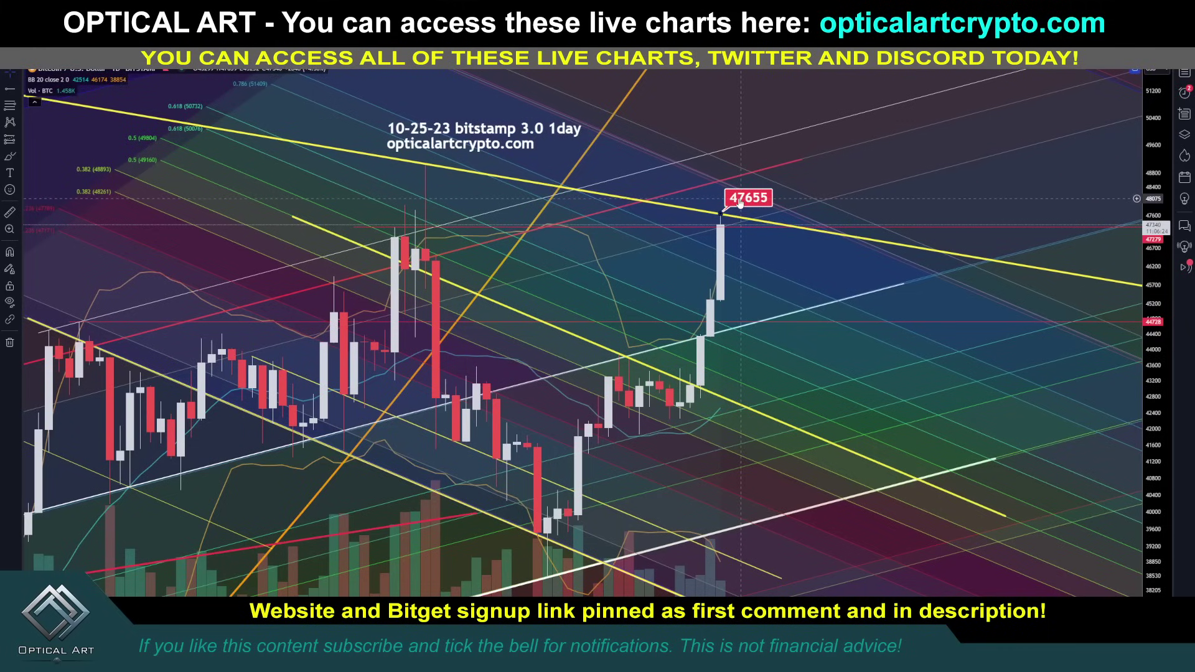
pyautogui.hotkey('ctrl', 'c')
pyautogui.hotkey('ctrl', 'v')
pyautogui.moveTo(739, 177)
pyautogui.mouseDown()
pyautogui.moveTo(766, 122)
pyautogui.moveTo(754, 160)
pyautogui.mouseUp()
pyautogui.hotkey('ctrl', 'c')
pyautogui.hotkey('ctrl', 'v')
pyautogui.moveTo(735, 125); pyautogui.dragTo(733, 134)
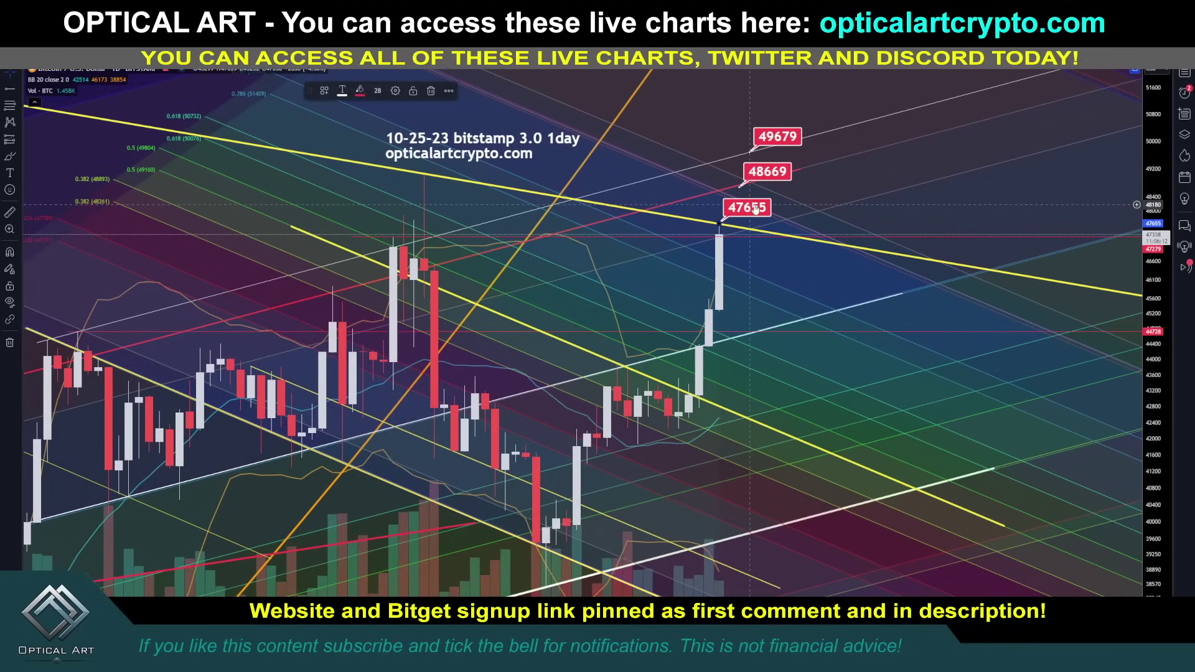
# Place another copy of the 47655 price label at 44748 near the ascending white line and set its background to green.
pyautogui.click(750, 328)
pyautogui.moveTo(782, 313); pyautogui.dragTo(782, 315)
pyautogui.doubleClick(778, 315)
pyautogui.click(568, 363)
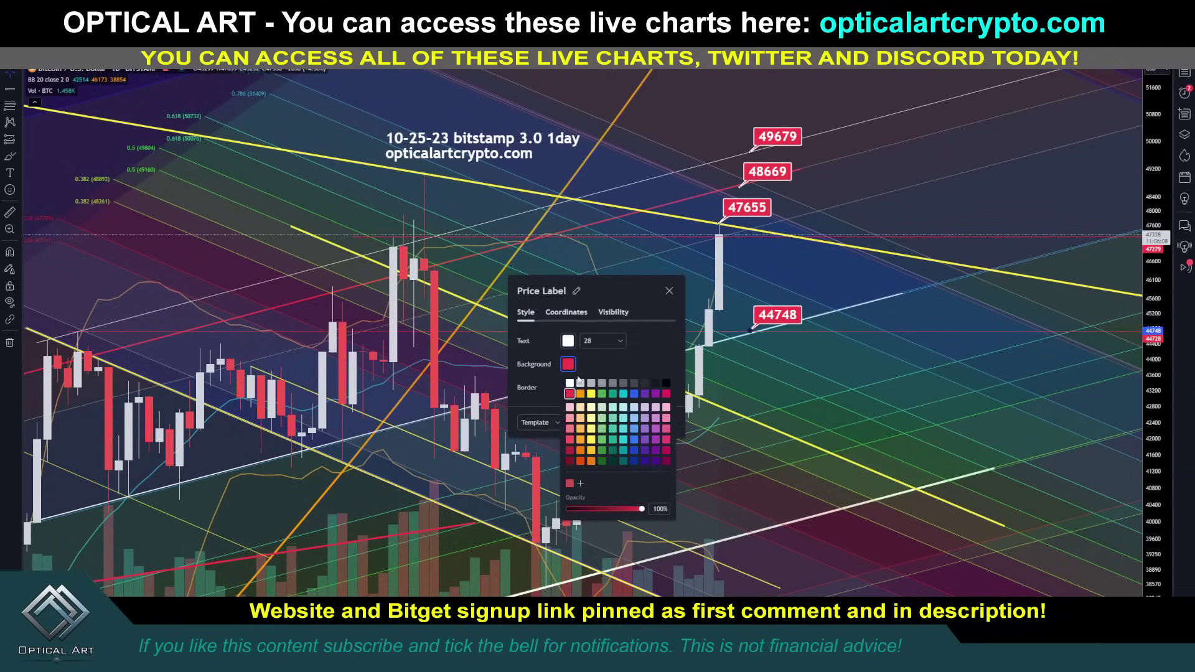
pyautogui.click(601, 397)
pyautogui.click(824, 350)
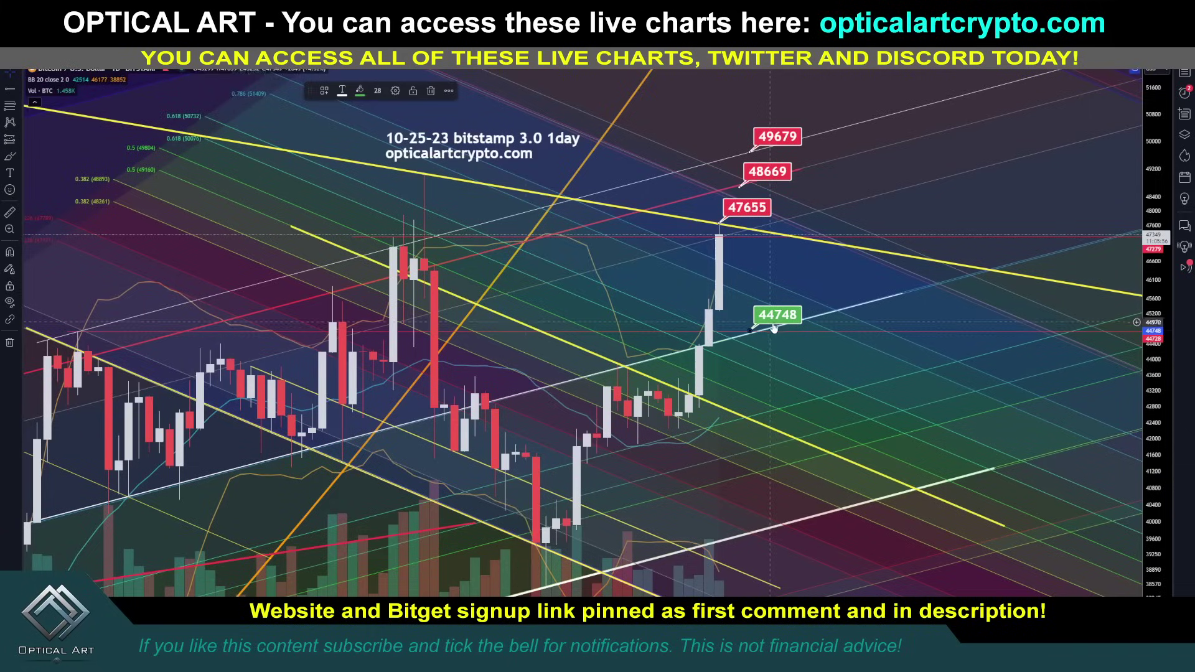
pyautogui.moveTo(767, 320); pyautogui.dragTo(767, 323)
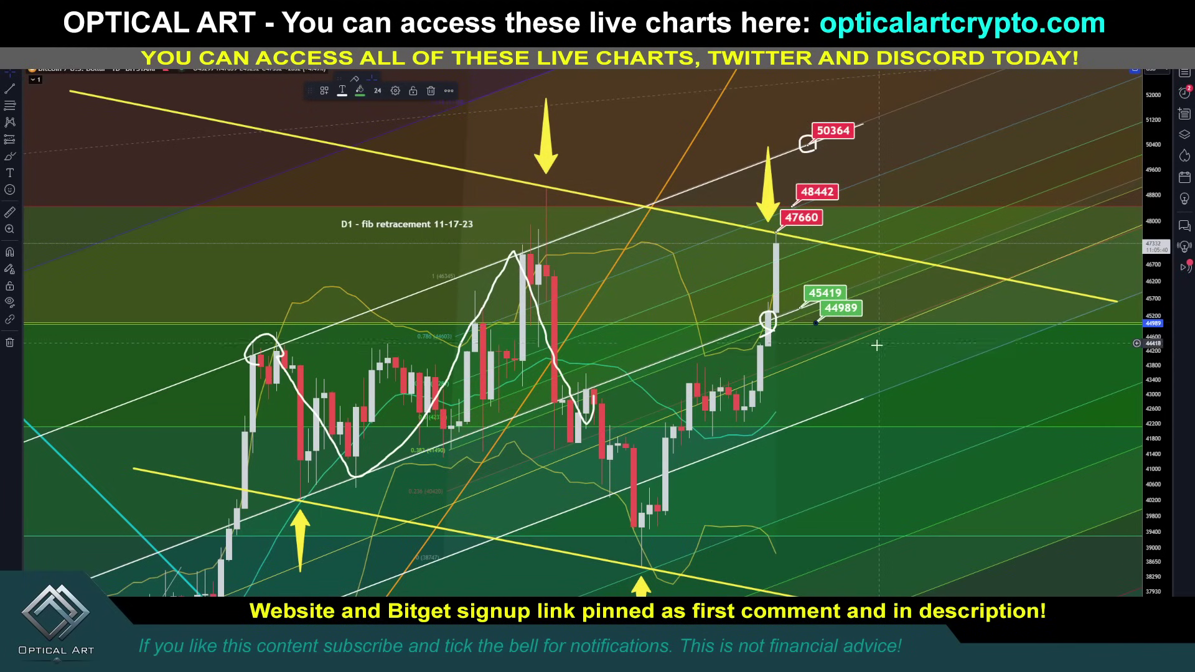
pyautogui.moveTo(736, 135); pyautogui.dragTo(703, 151)
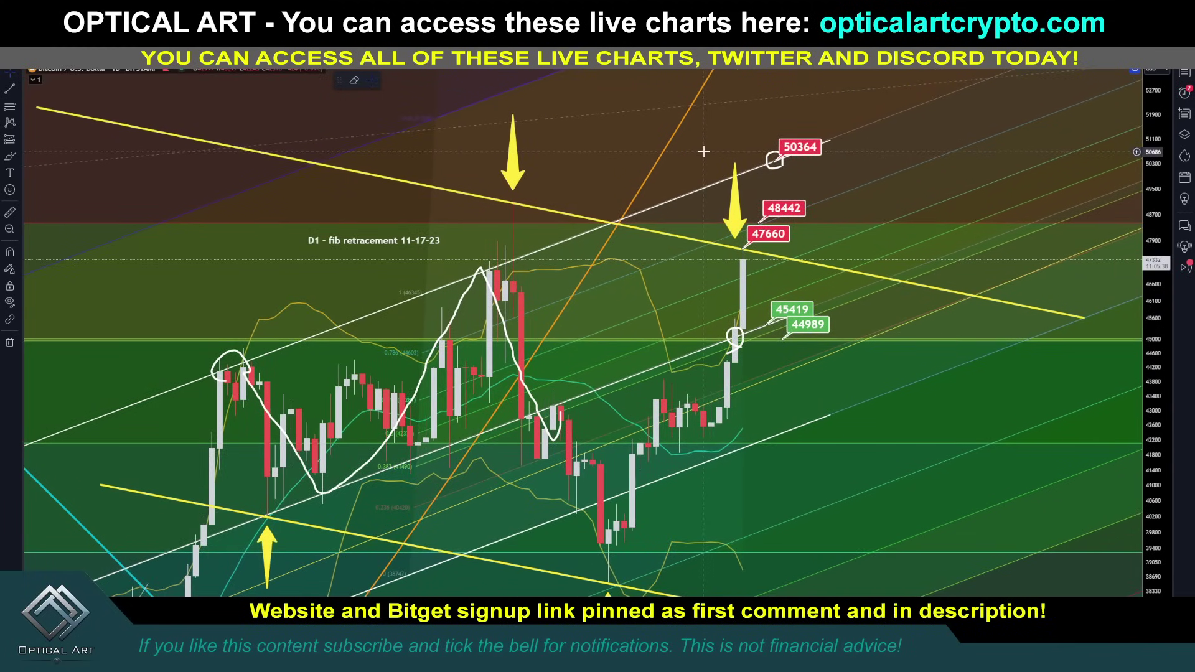